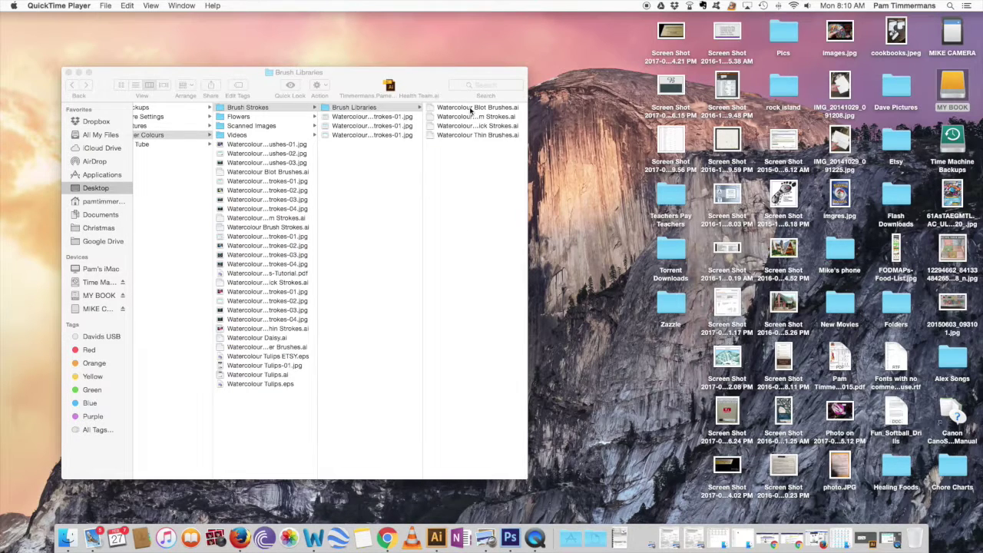
Widen the Brush Libraries Finder window and select Watercolour Brush Thick Strokes.ai
click(528, 129)
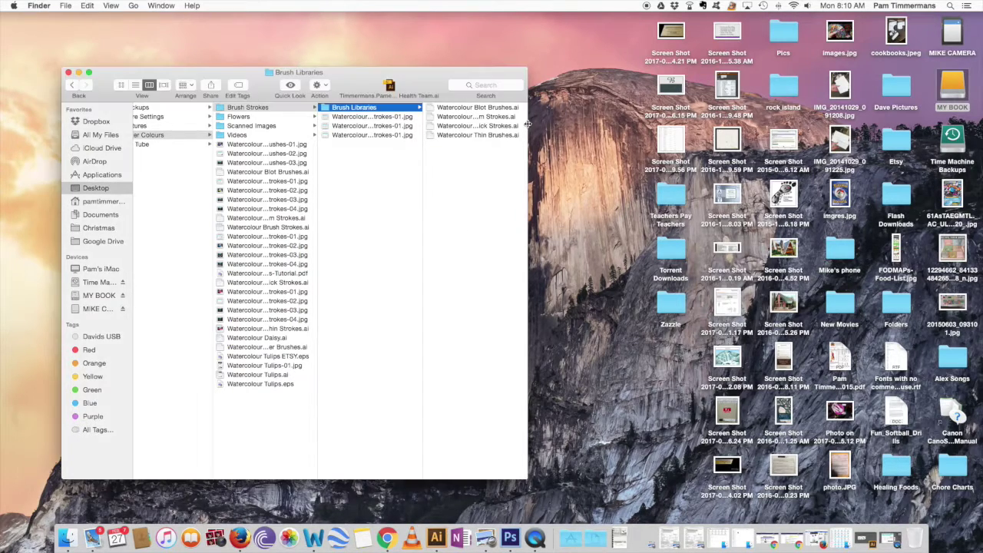
drag(528, 123, 629, 123)
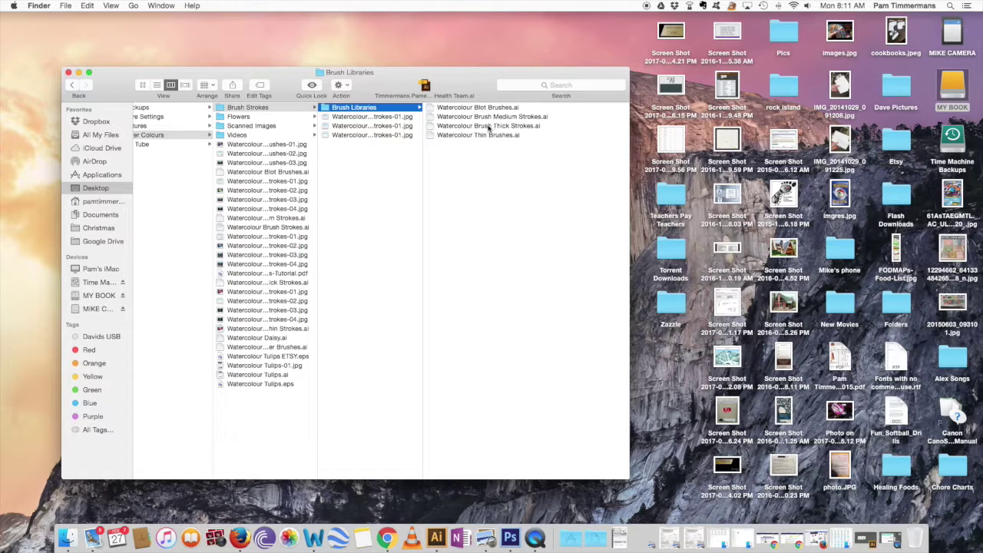
click(489, 126)
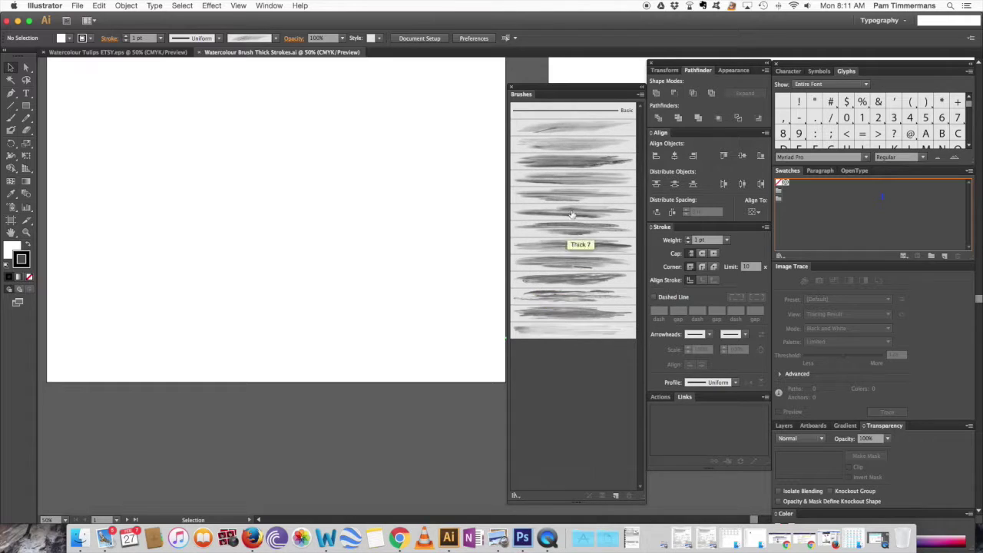
Start saving the thick-strokes brushes with Save Brush Library from the Brushes panel menu
click(641, 95)
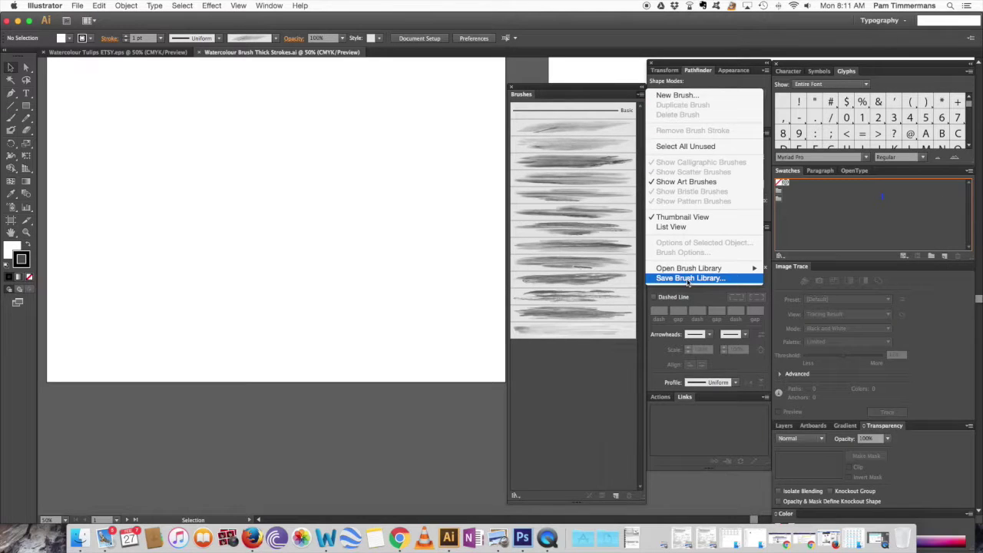
click(688, 279)
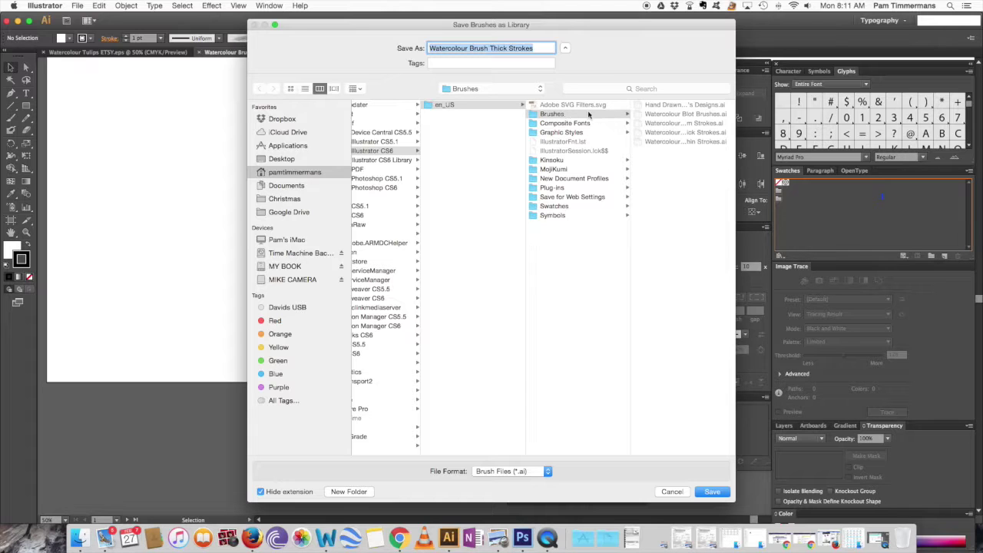
Browse the save dialog to Adobe Illustrator CS6 > en_US > Brushes
scroll(596, 117, left, 2)
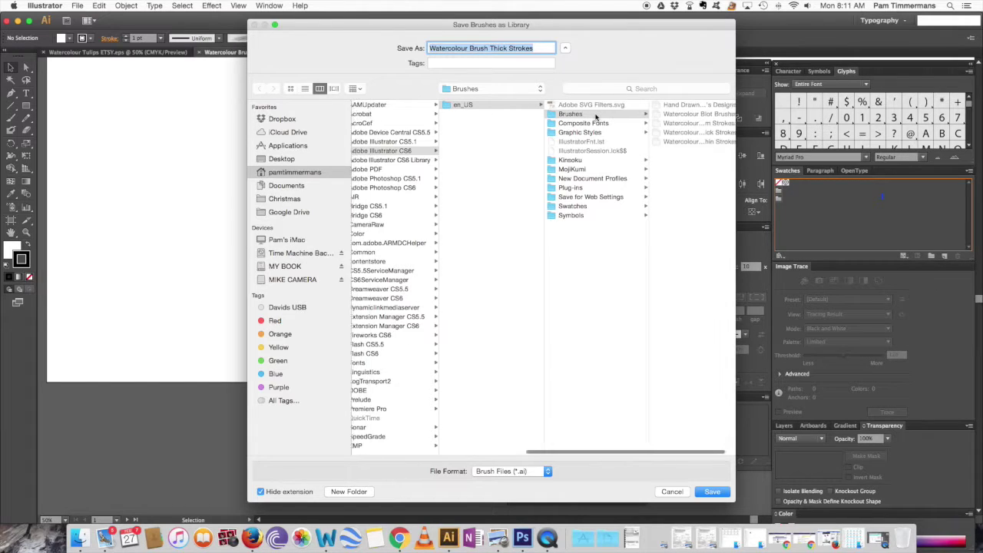
scroll(596, 116, left, 2)
scroll(595, 117, left, 3)
scroll(595, 117, left, 2)
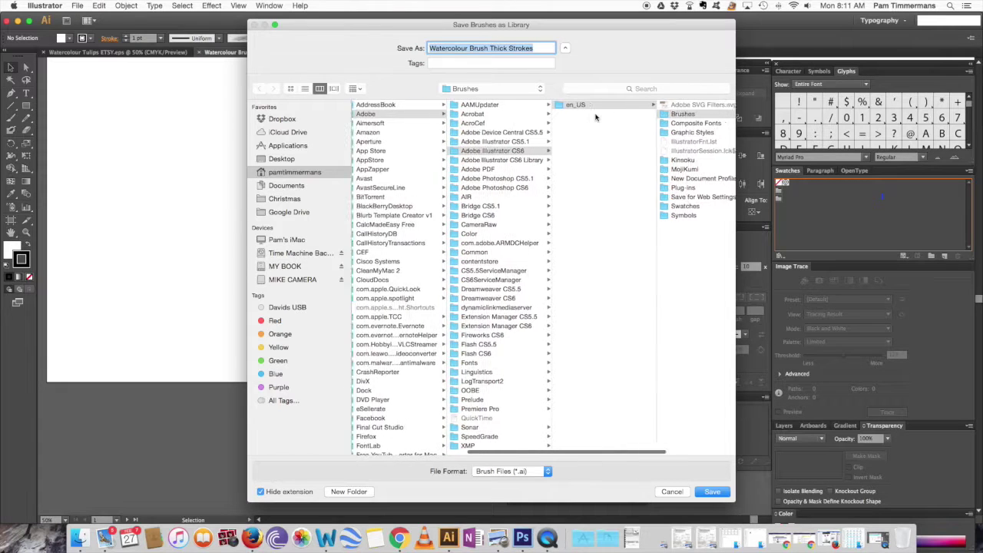
scroll(596, 117, left, 2)
scroll(595, 117, left, 3)
scroll(595, 117, left, 2)
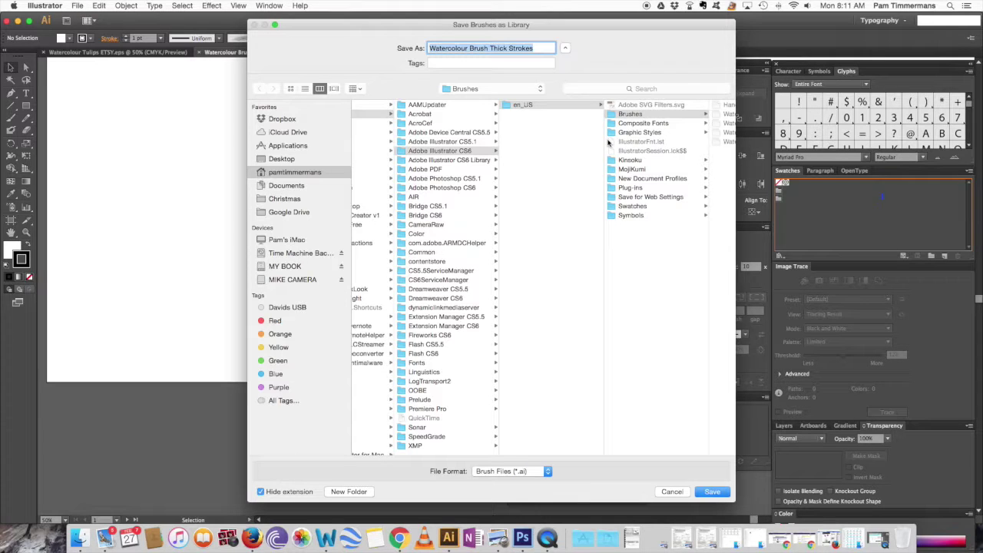
scroll(624, 152, right, 5)
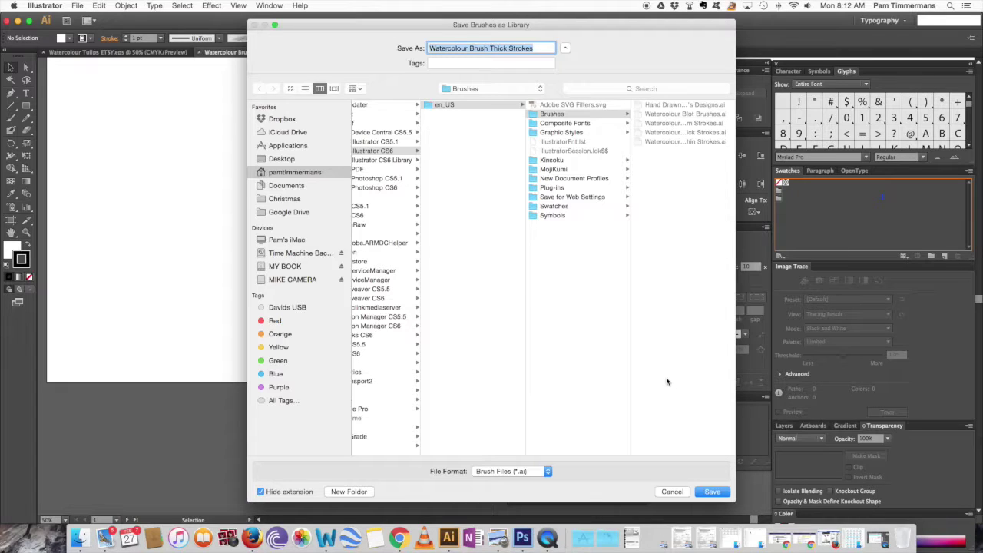
Save as Watercolour Brush Thick Strokes, decline replacing the existing file, and close the dialog
click(708, 491)
click(709, 493)
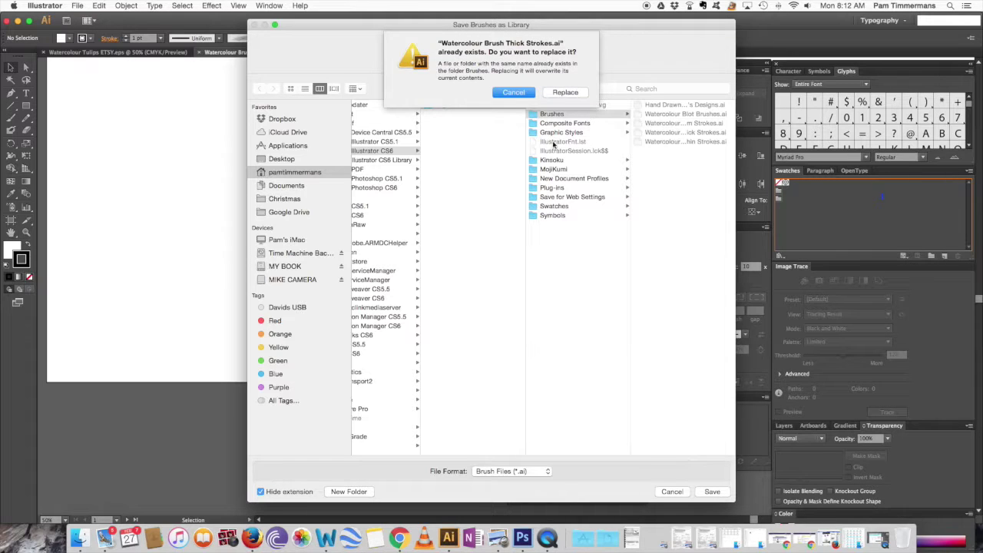
click(513, 92)
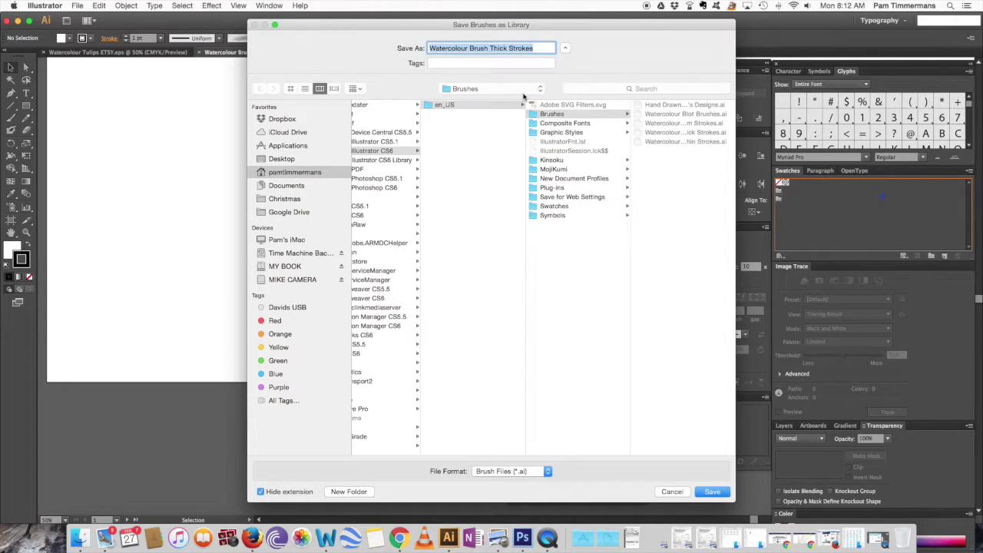
click(667, 492)
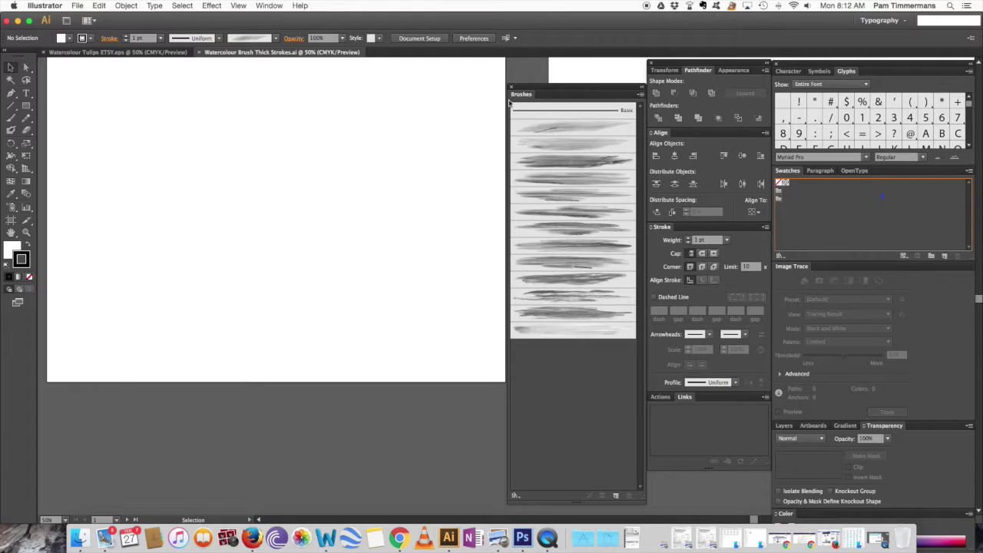
Check the Window menu, then list the User Defined brush libraries with the saved watercolour sets
click(265, 6)
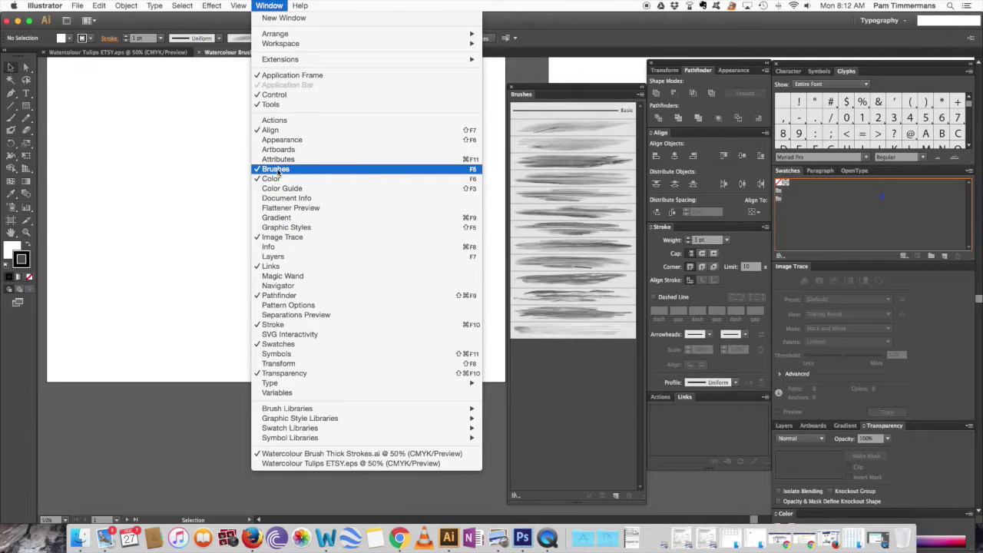
click(579, 91)
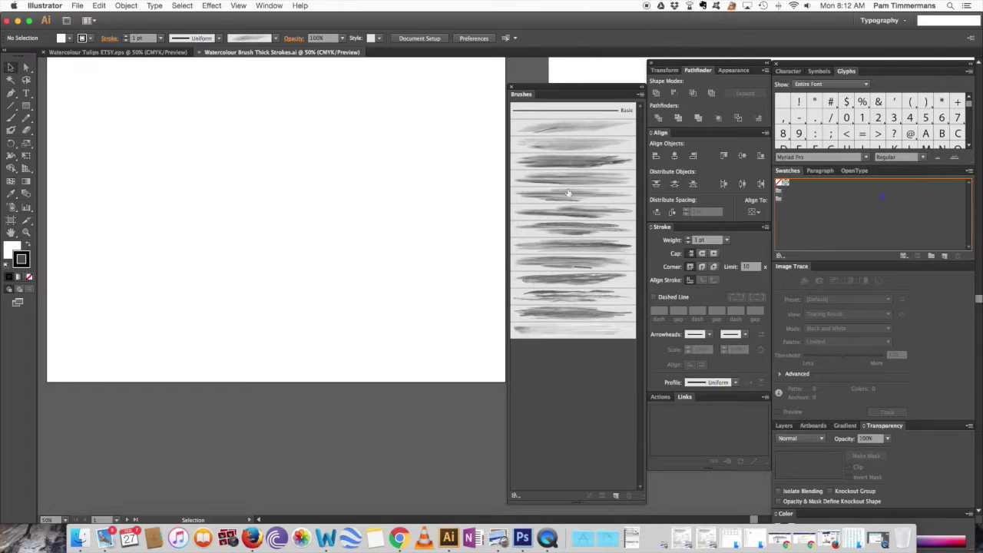
click(640, 96)
mouse_move(689, 268)
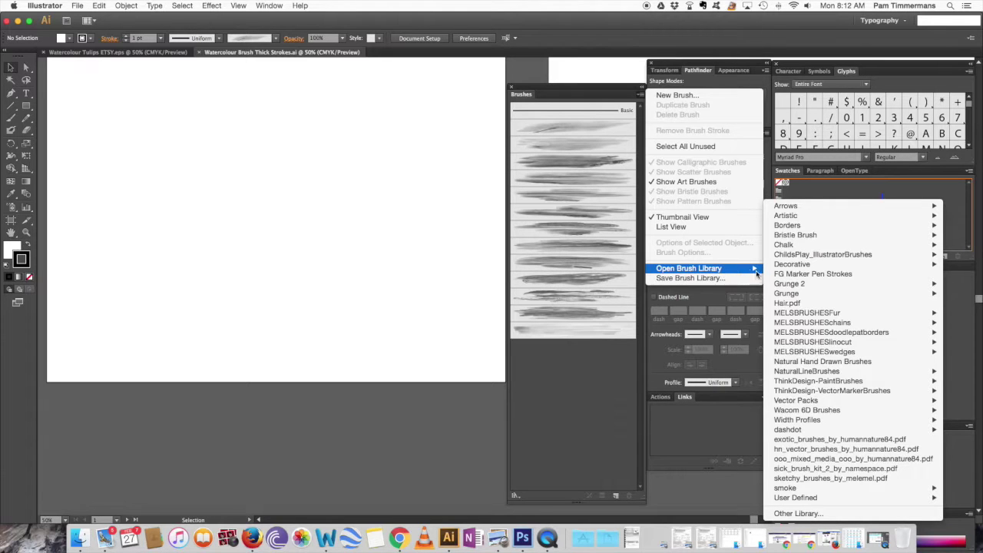
mouse_move(796, 498)
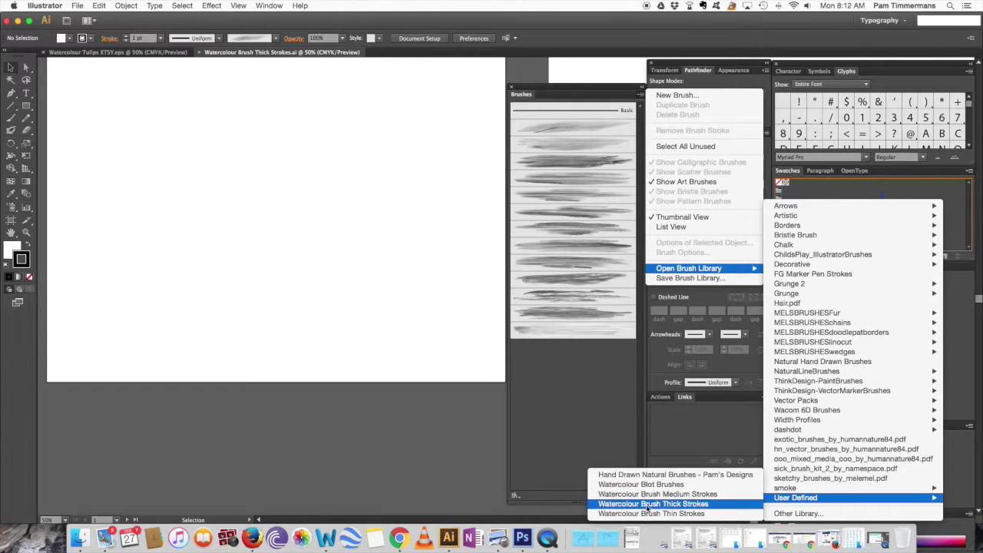
Open Watercolour Blot Brushes, enlarge its panel, and switch between the Thin Strokes and Blot tabs
click(664, 486)
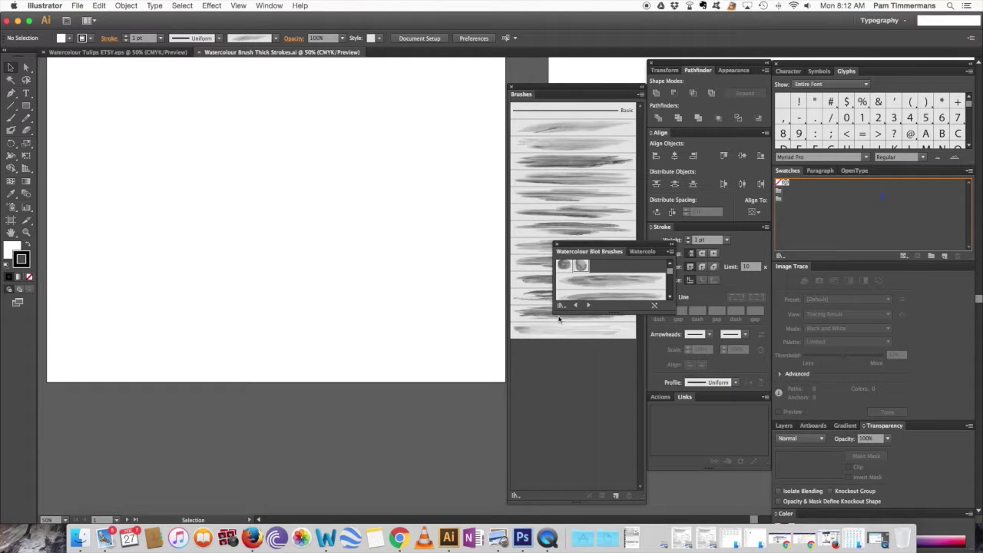
drag(553, 311, 398, 461)
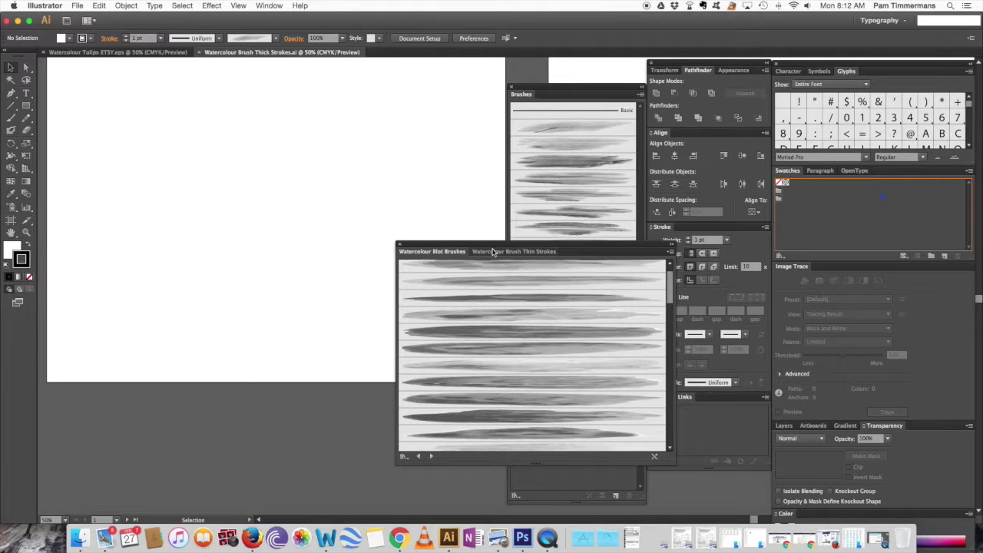
click(494, 252)
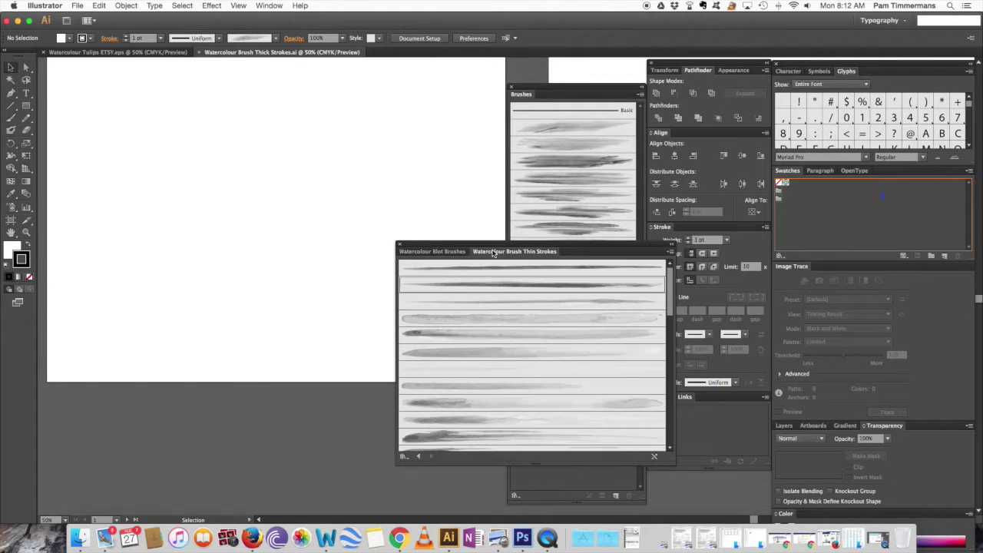
click(447, 254)
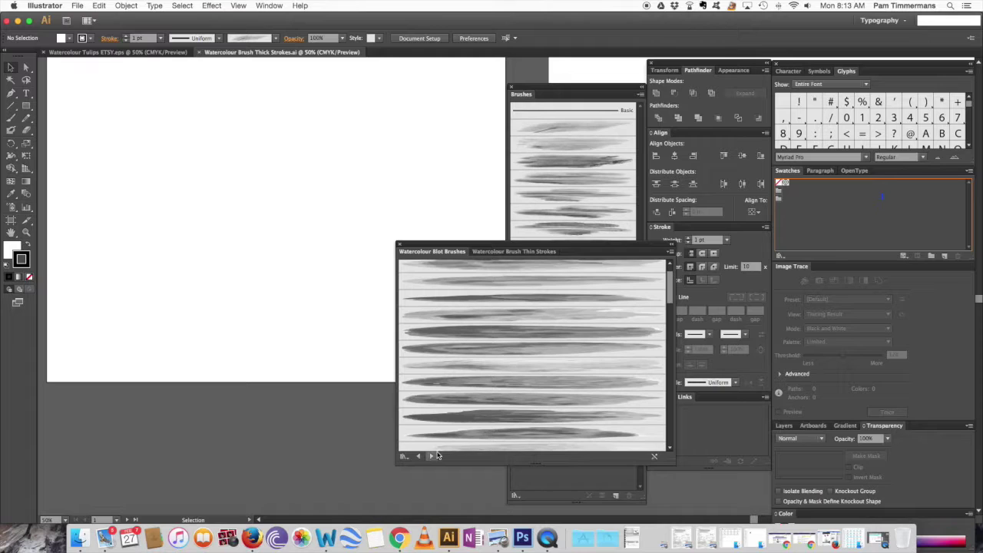
Load the Watercolour Brush Medium Strokes library and widen the panel to show longer strokes
click(404, 456)
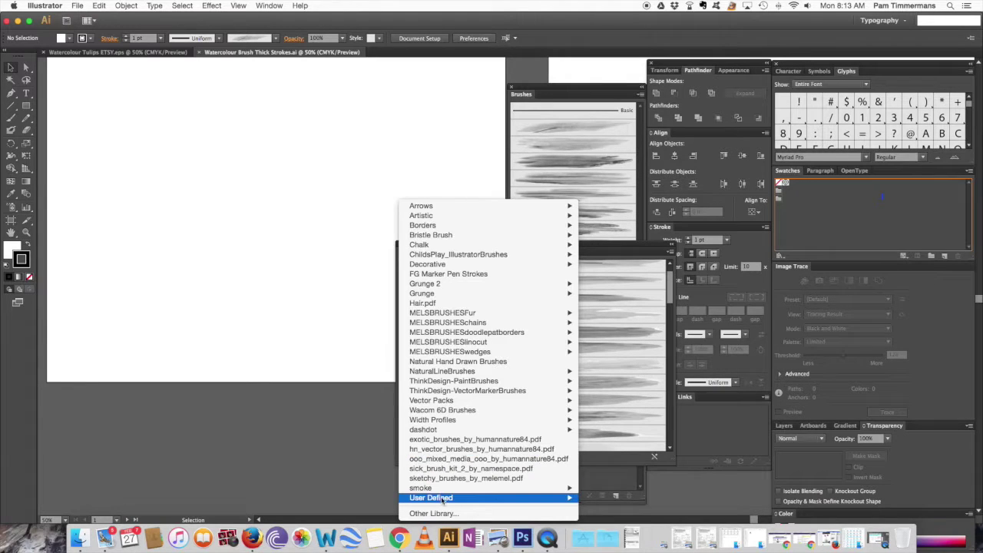
mouse_move(431, 498)
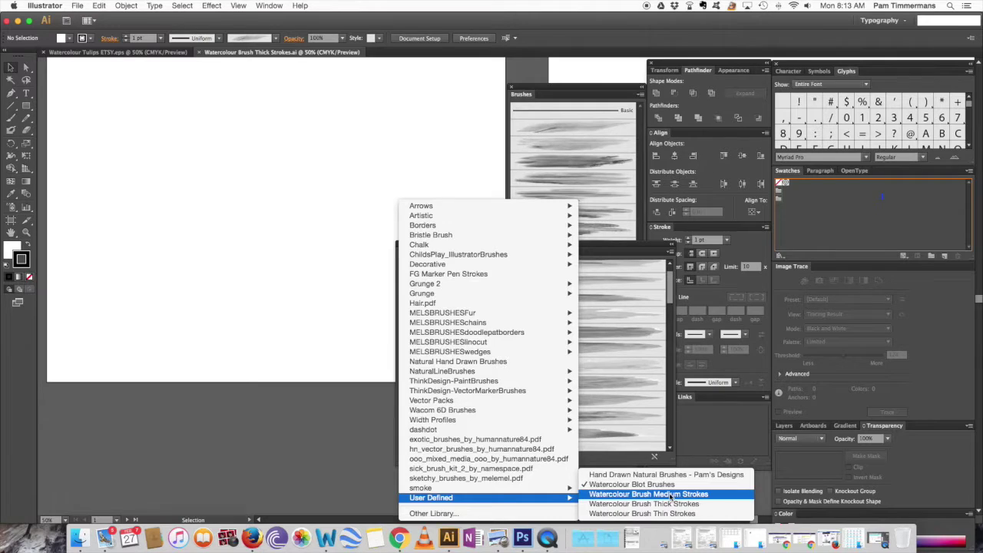
click(671, 497)
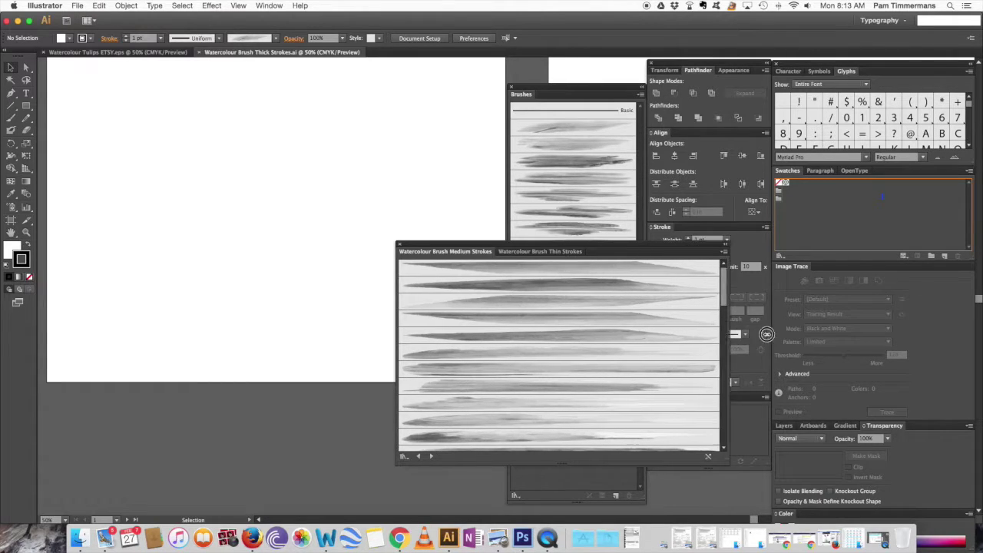
drag(677, 340, 734, 343)
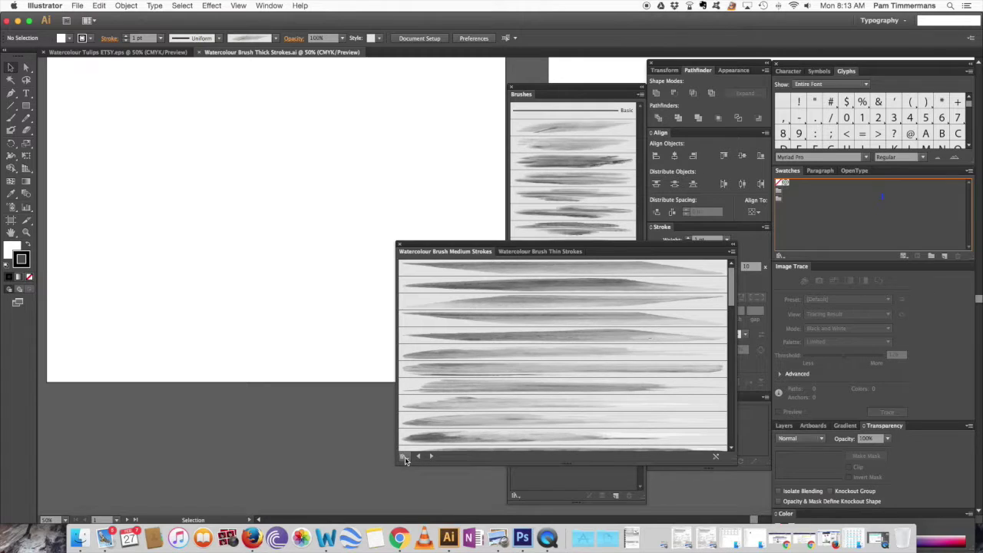
Check the library panel's options and bring the main Brushes panel forward
click(732, 252)
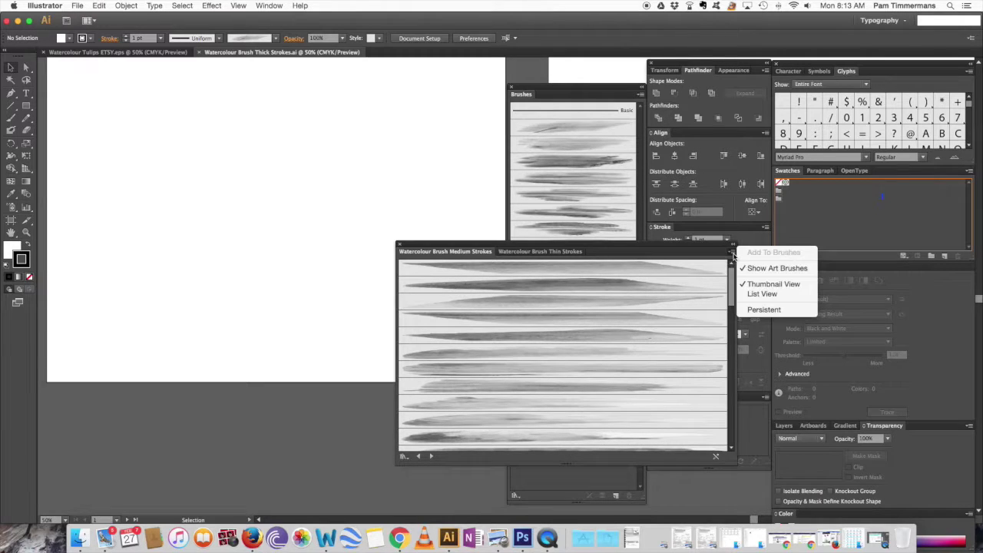
click(676, 249)
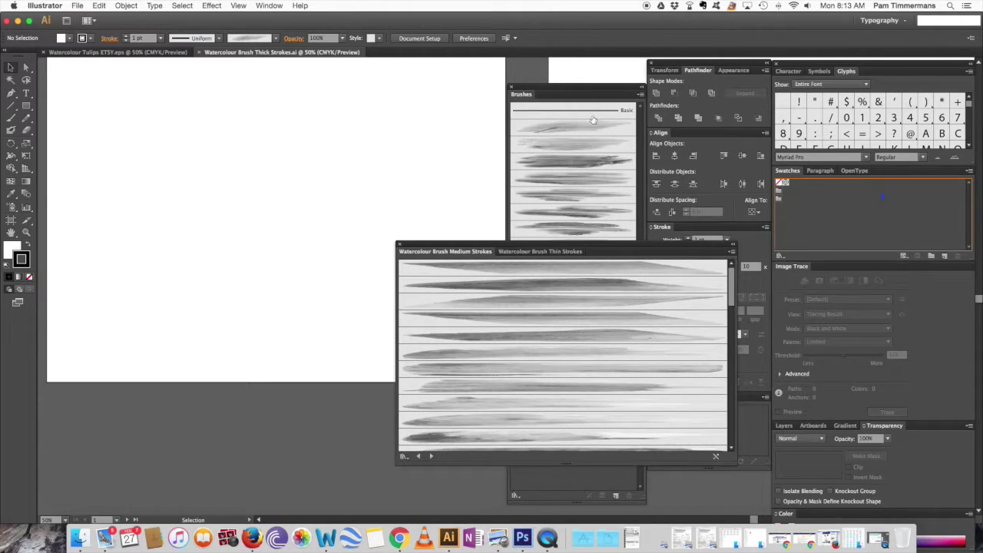
click(589, 100)
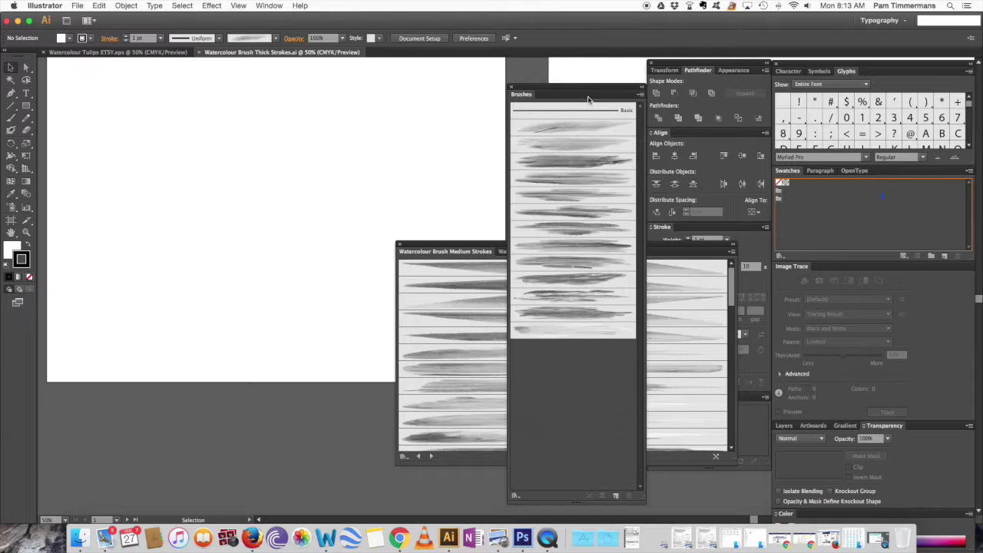
Browse the Brushes panel options and Brush Libraries menu, closing both without changes
click(642, 95)
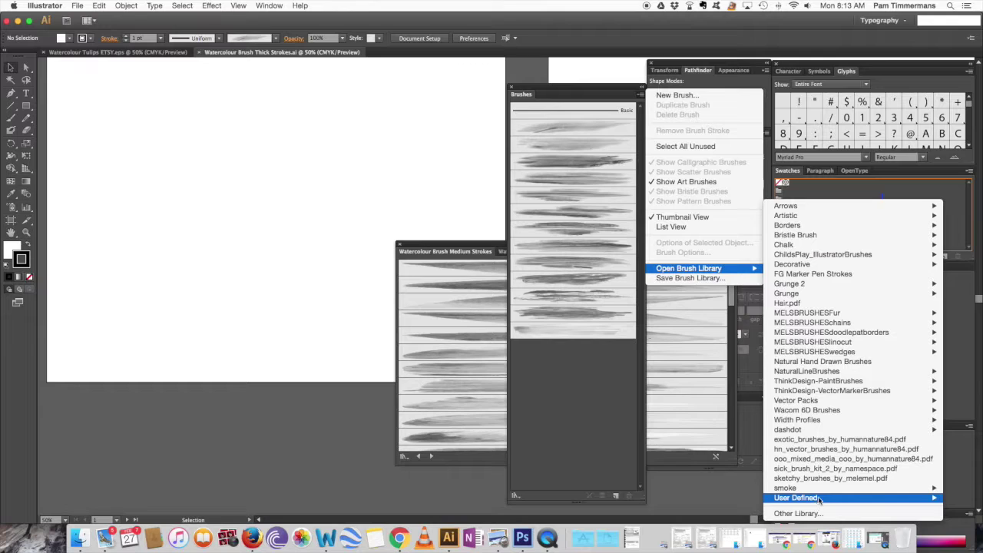
click(517, 498)
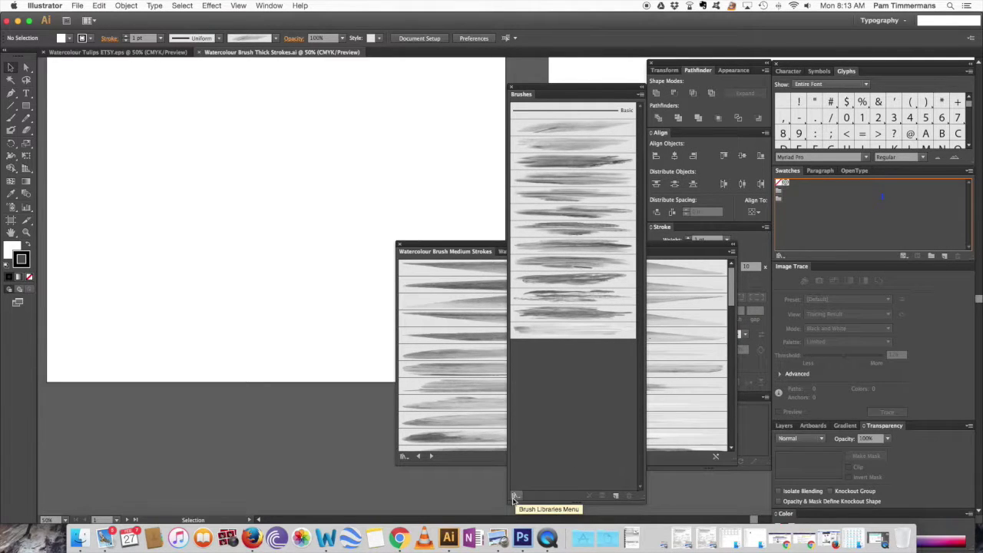
click(516, 497)
mouse_move(542, 498)
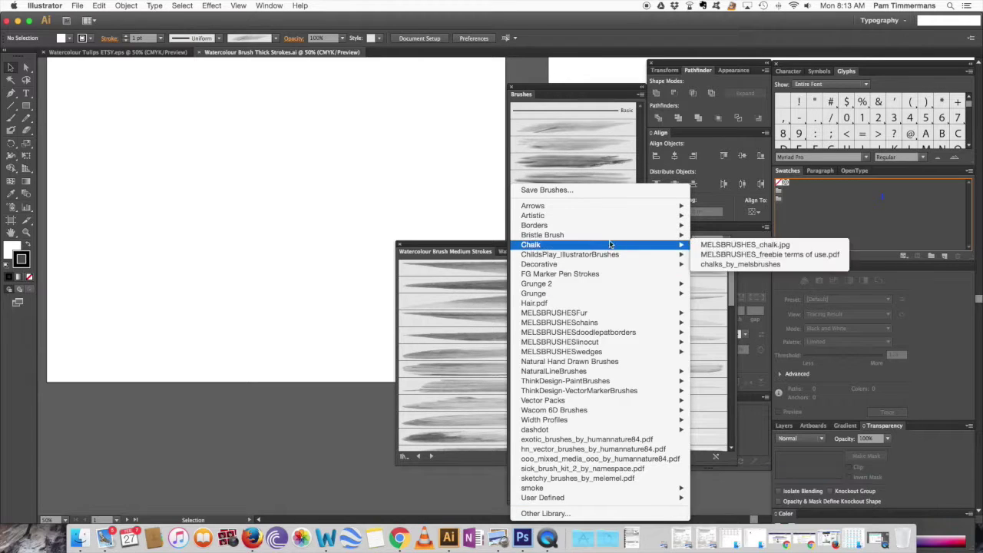
click(401, 200)
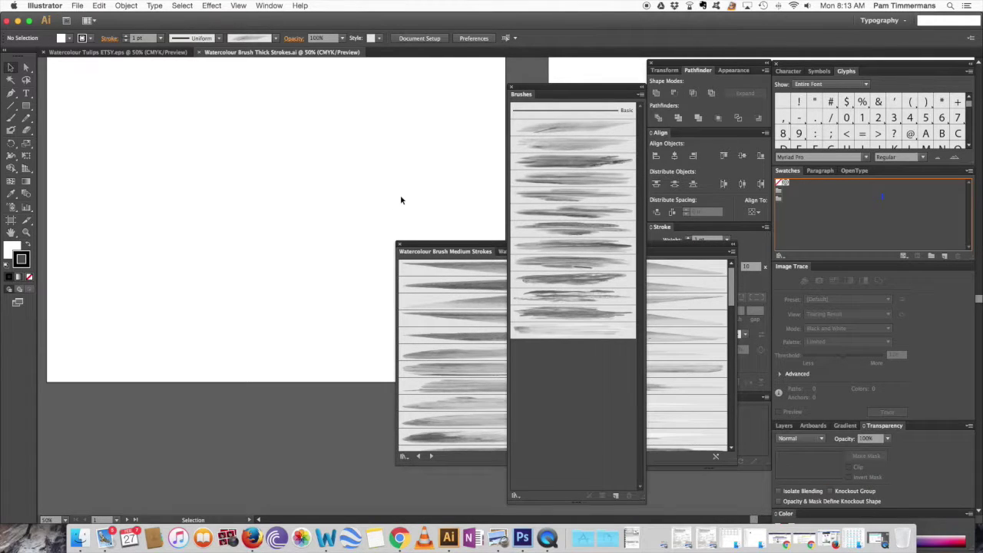